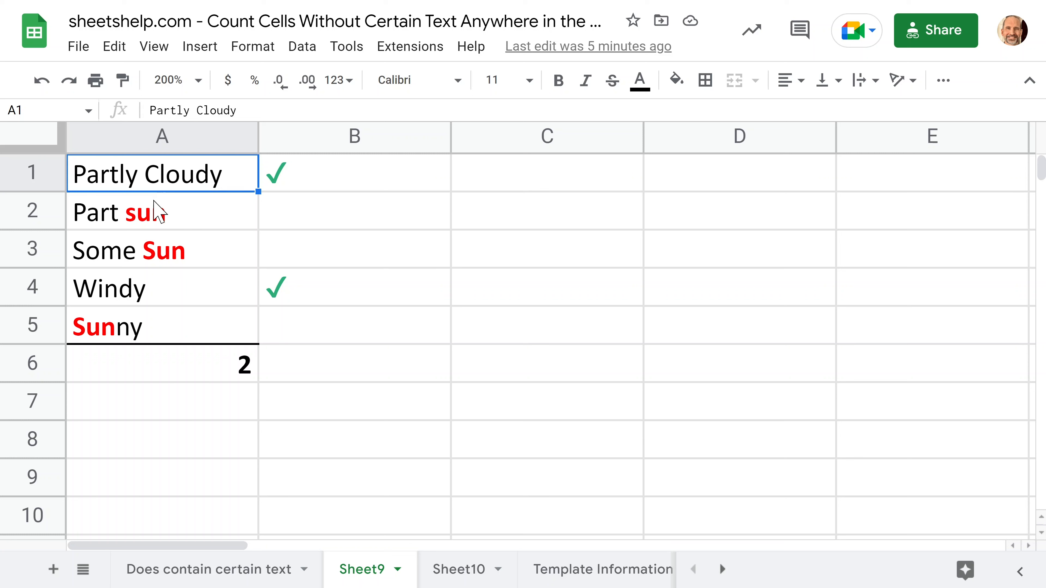
# - Clear cell A6 on Sheet9 and start a COUNTIF formula there with the range A1:A5
pyautogui.click(183, 378)
pyautogui.press('Delete')
pyautogui.write('=')
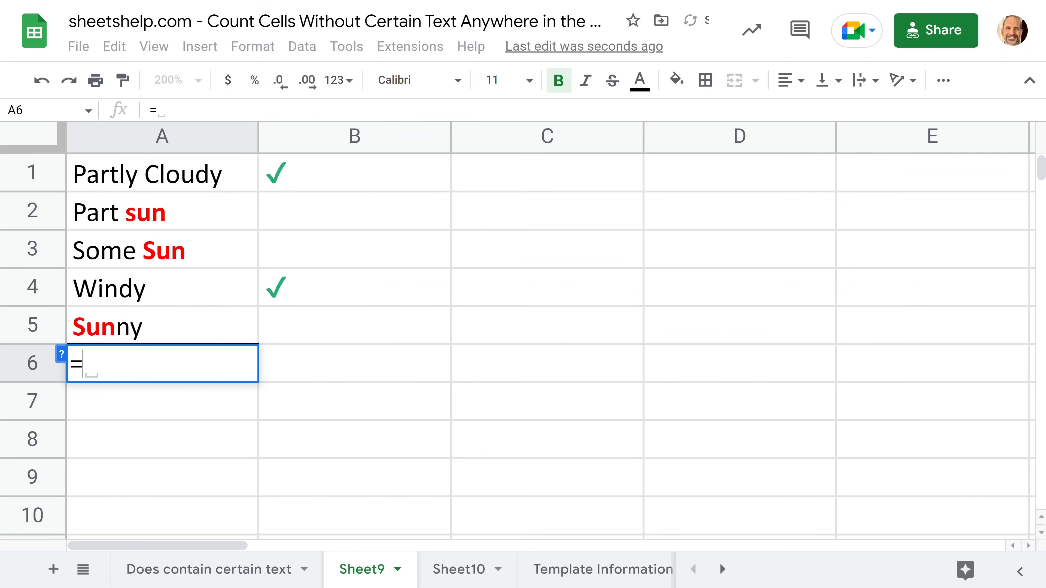
pyautogui.write('c')
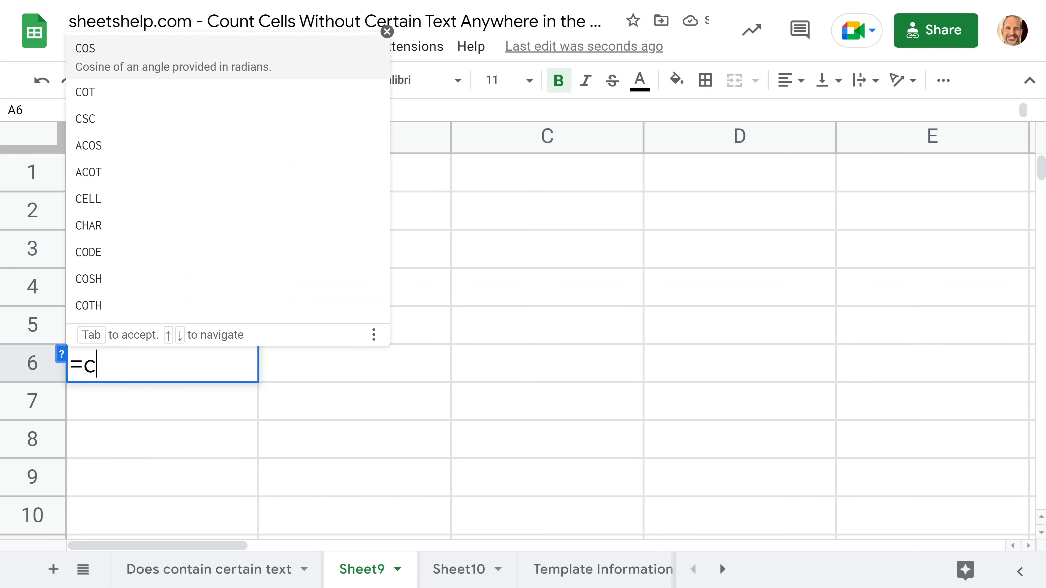
pyautogui.press('BackSpace')
pyautogui.write('COUNTIF')
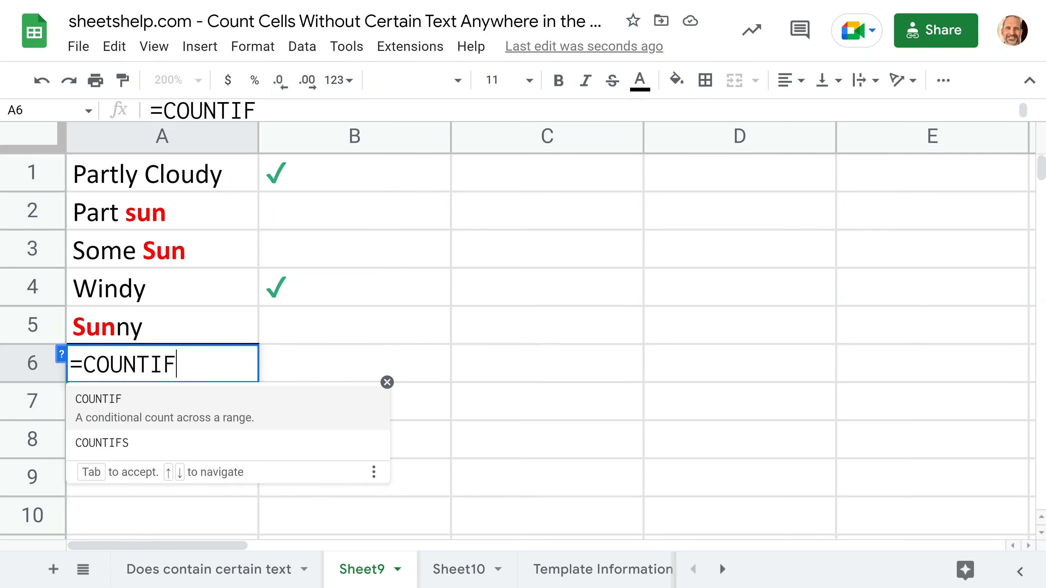
pyautogui.write('(')
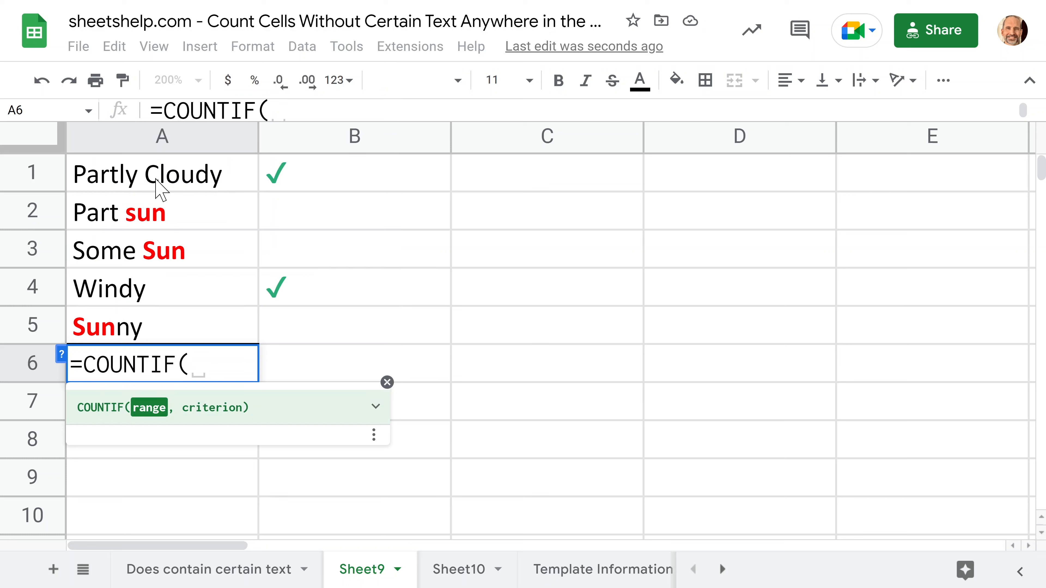
pyautogui.moveTo(158, 184); pyautogui.dragTo(167, 329)
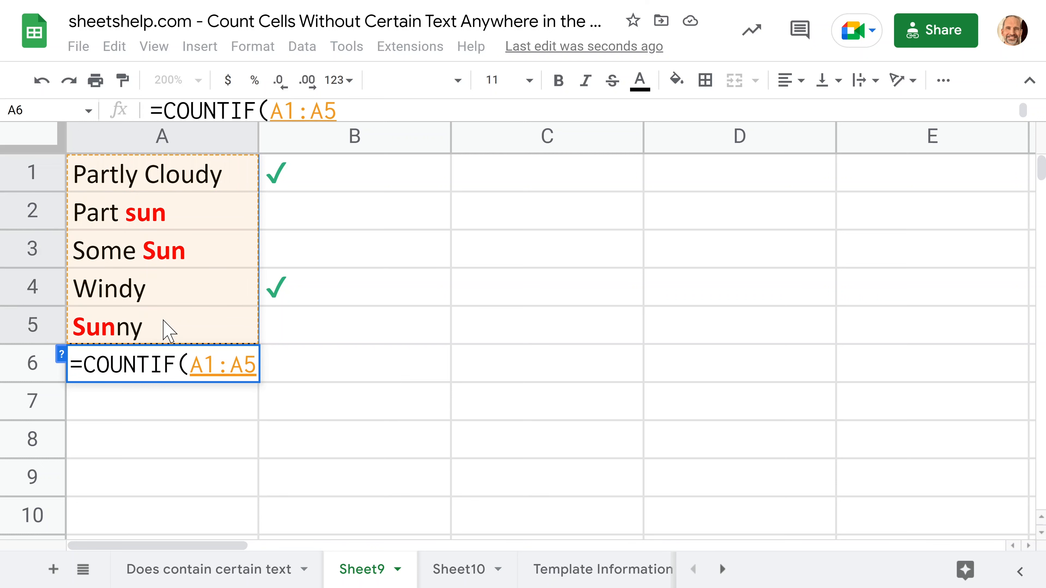
pyautogui.write(',')
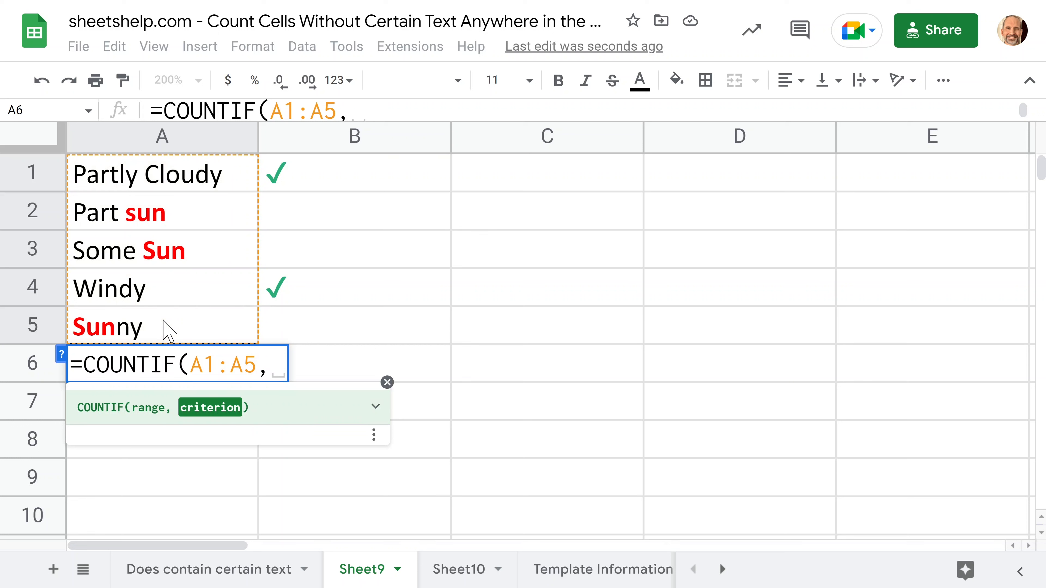
# - Complete the COUNTIF formula in A6 with the criterion "<>*Sun*" and enter it
pyautogui.write('"')
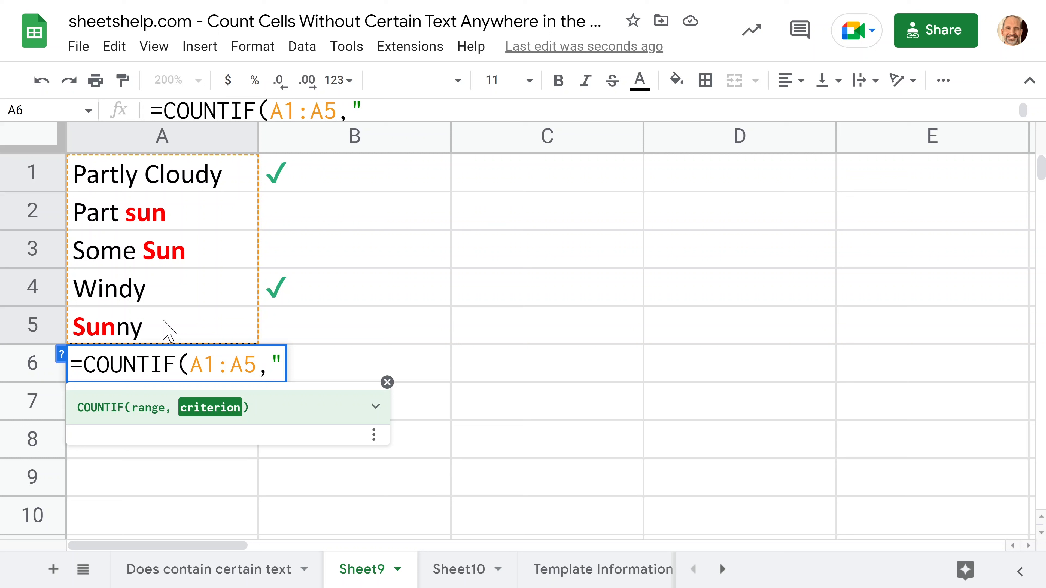
pyautogui.write('<')
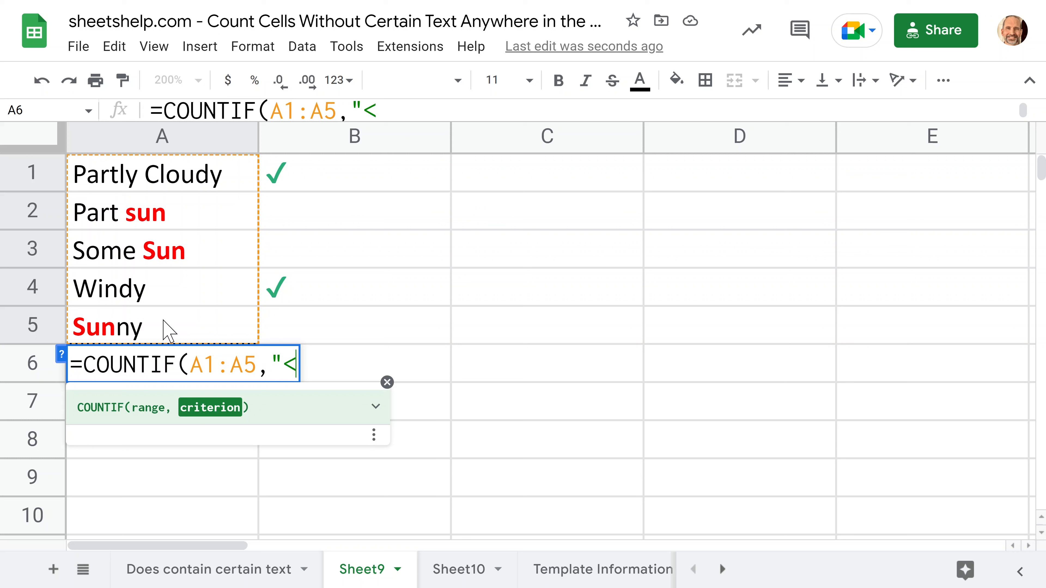
pyautogui.write('>')
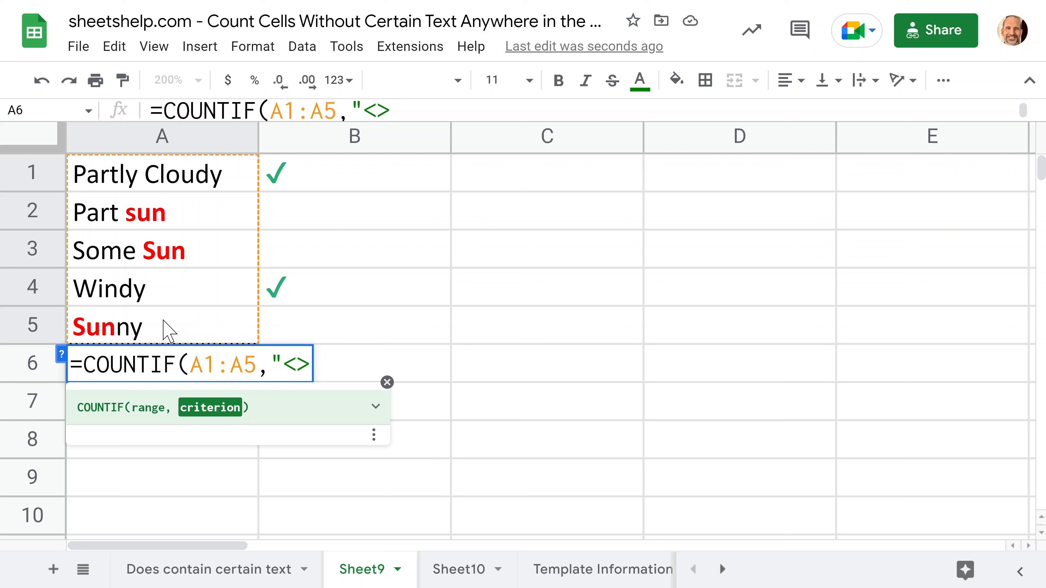
pyautogui.write('*')
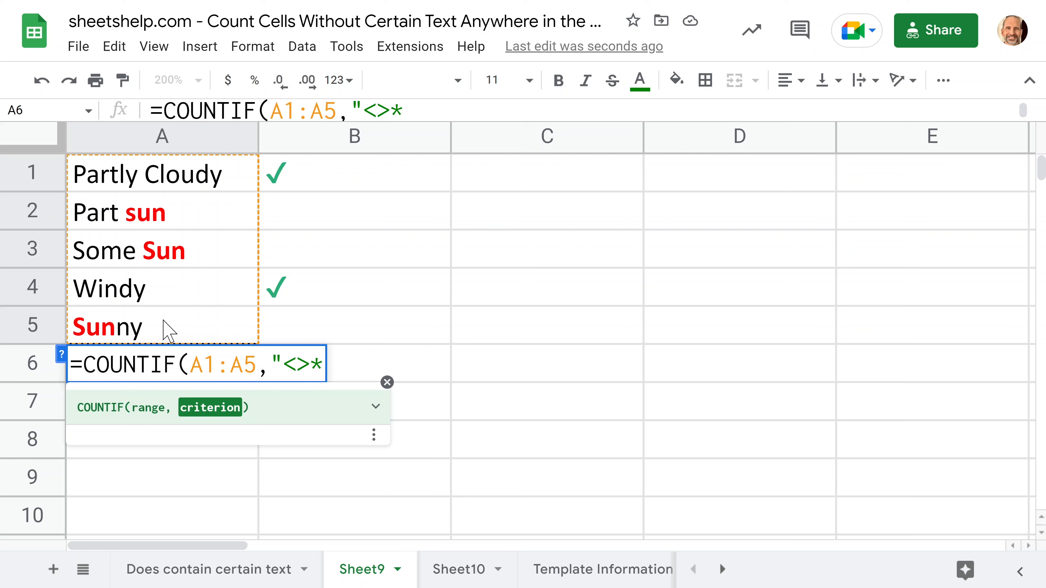
pyautogui.write('sun')
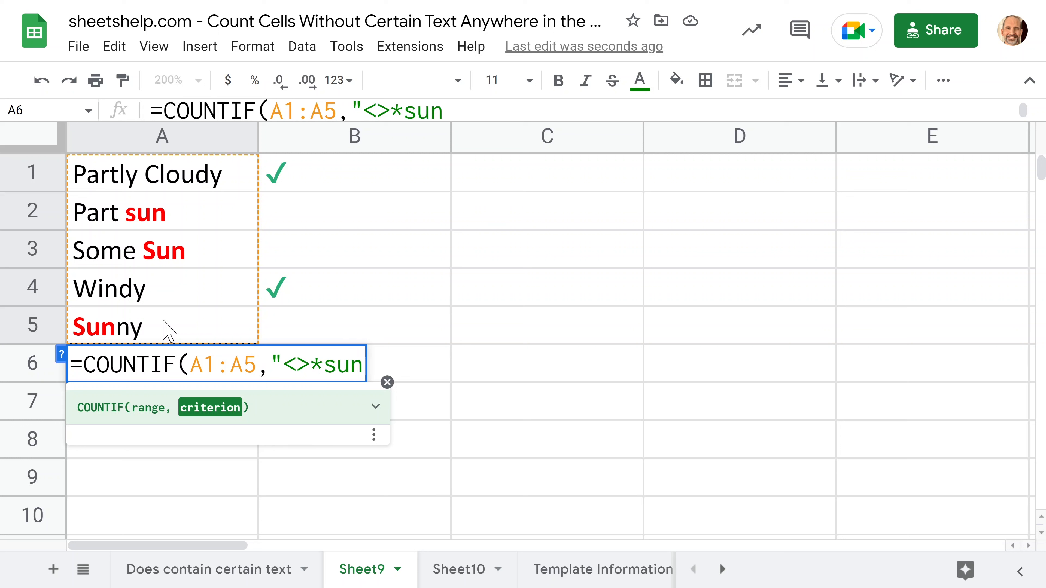
pyautogui.press('BackSpace')
pyautogui.press('BackSpace')
pyautogui.press('BackSpace')
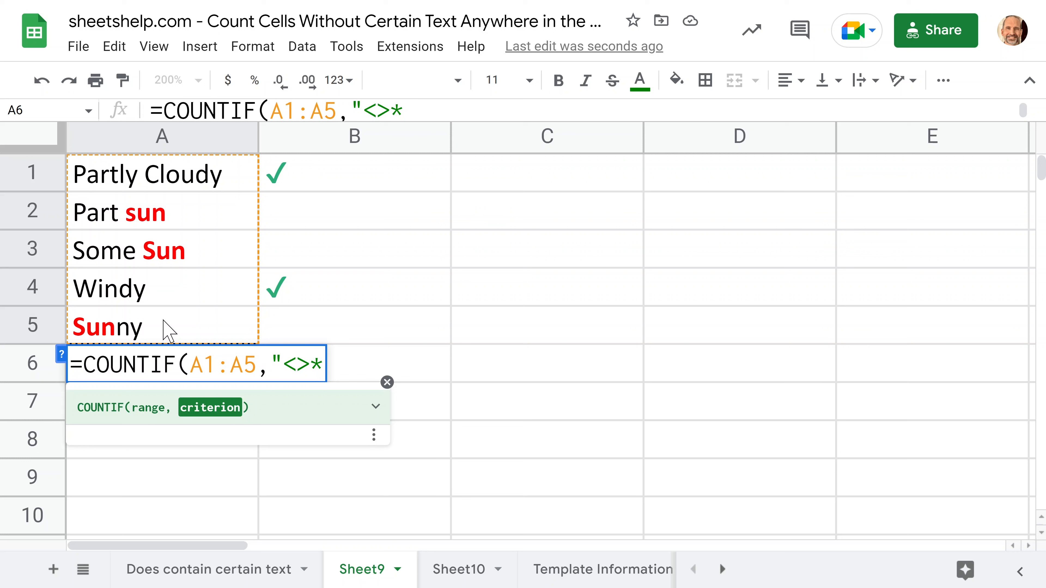
pyautogui.write('Sun')
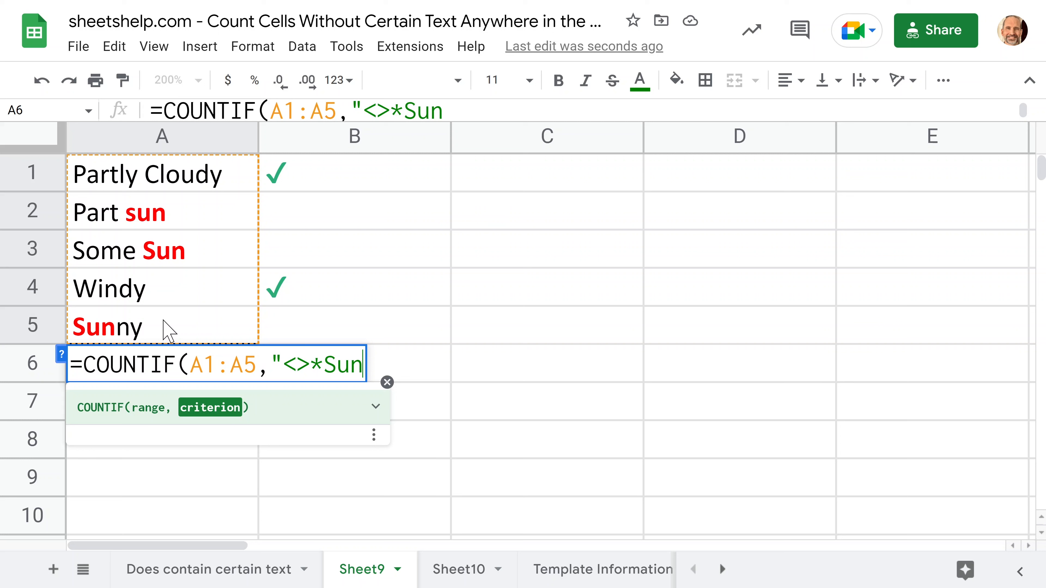
pyautogui.write('*')
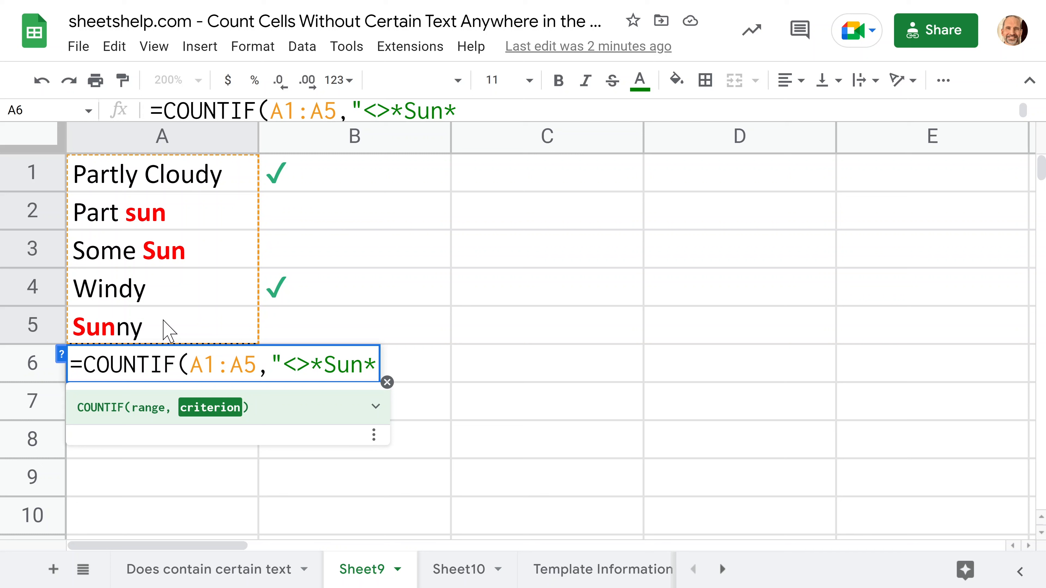
pyautogui.write('")')
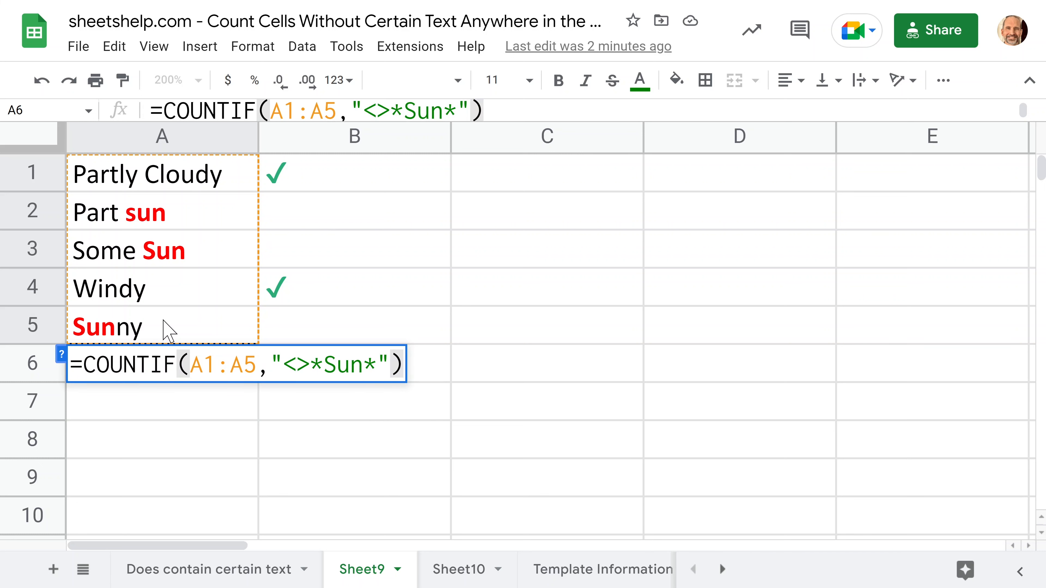
pyautogui.press('Return')
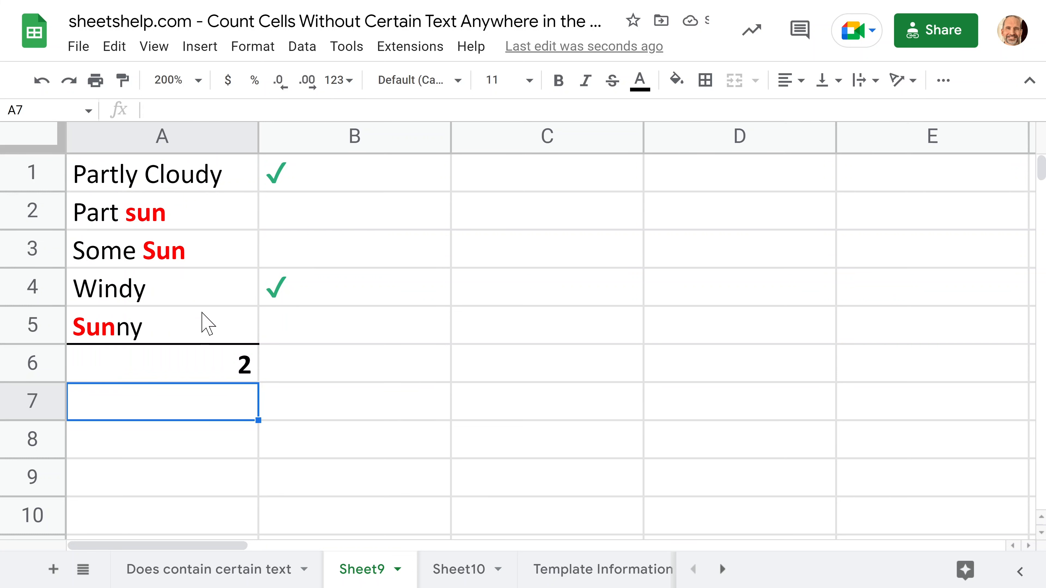
# - Check the counted cells A1 and A4, and inspect the lowercase "sun" text in A2 without changing it
pyautogui.click(232, 189)
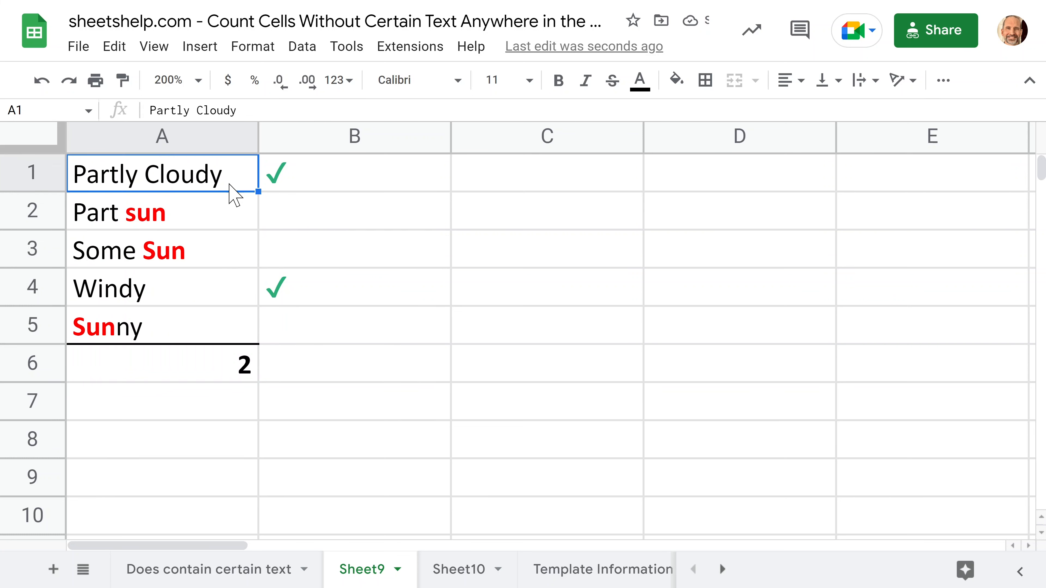
pyautogui.click(205, 302)
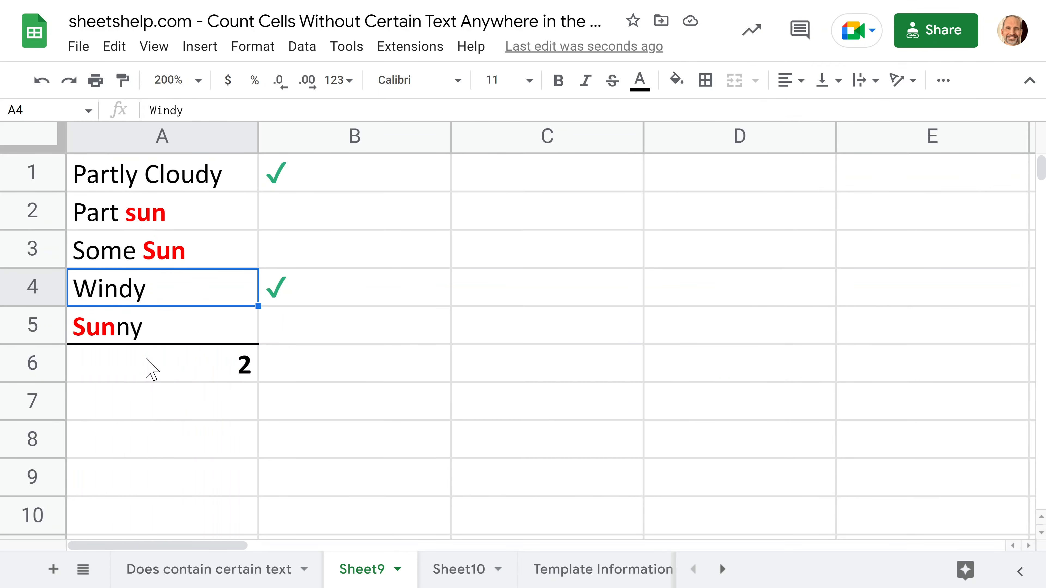
pyautogui.click(133, 228)
pyautogui.doubleClick(131, 226)
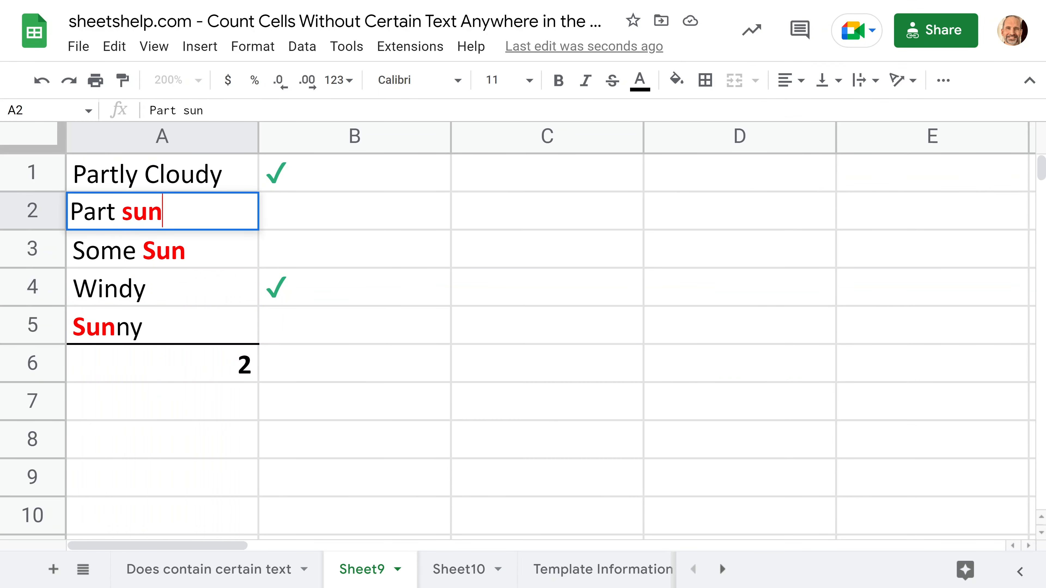
pyautogui.moveTo(122, 216); pyautogui.dragTo(133, 216)
pyautogui.press('Escape')
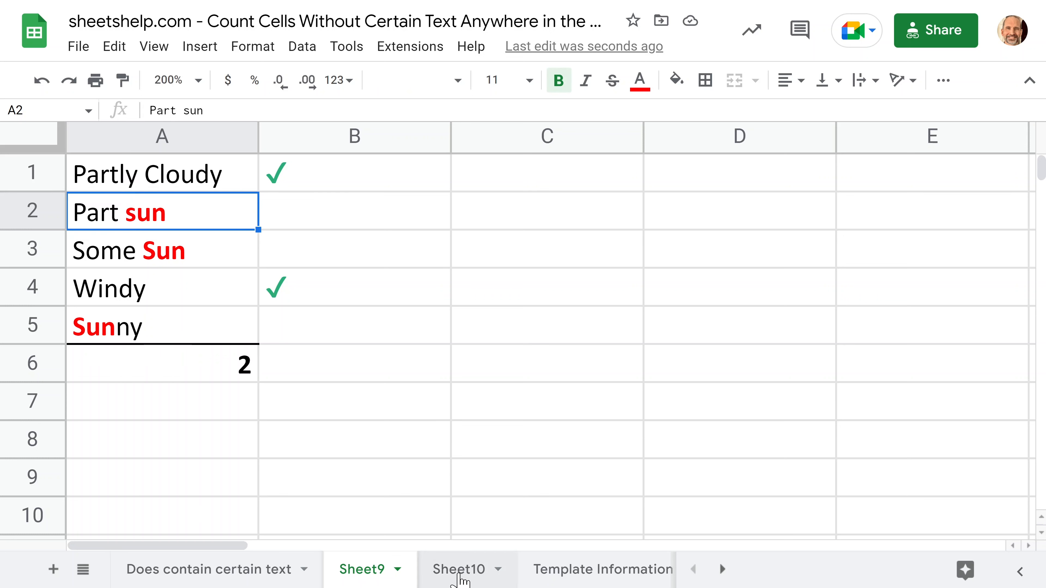
# - On Sheet10, clear cell A7 and start a QUERY formula there with A1:A5 as the data range
pyautogui.click(476, 571)
pyautogui.press('Delete')
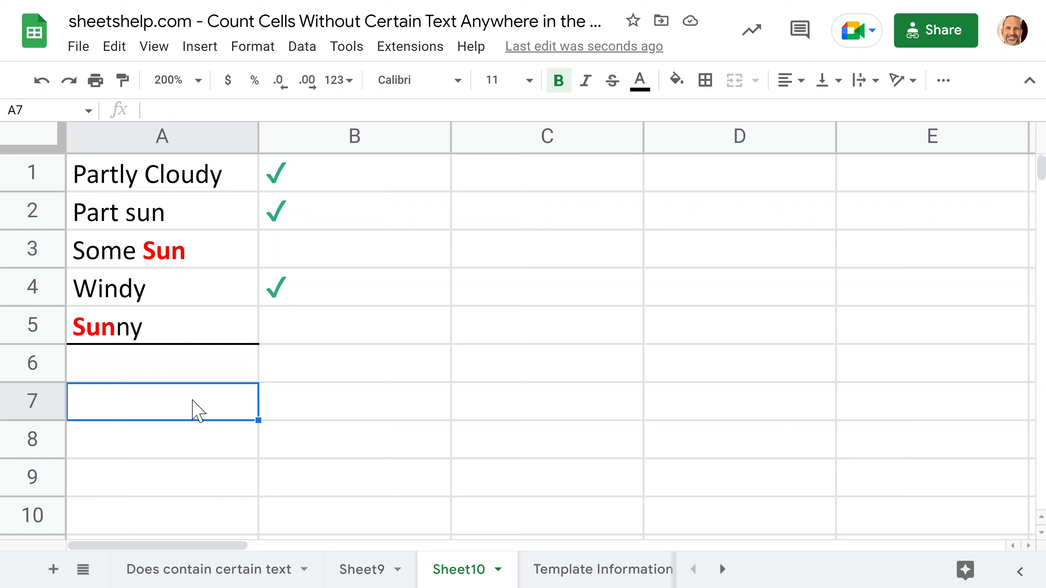
pyautogui.write('=')
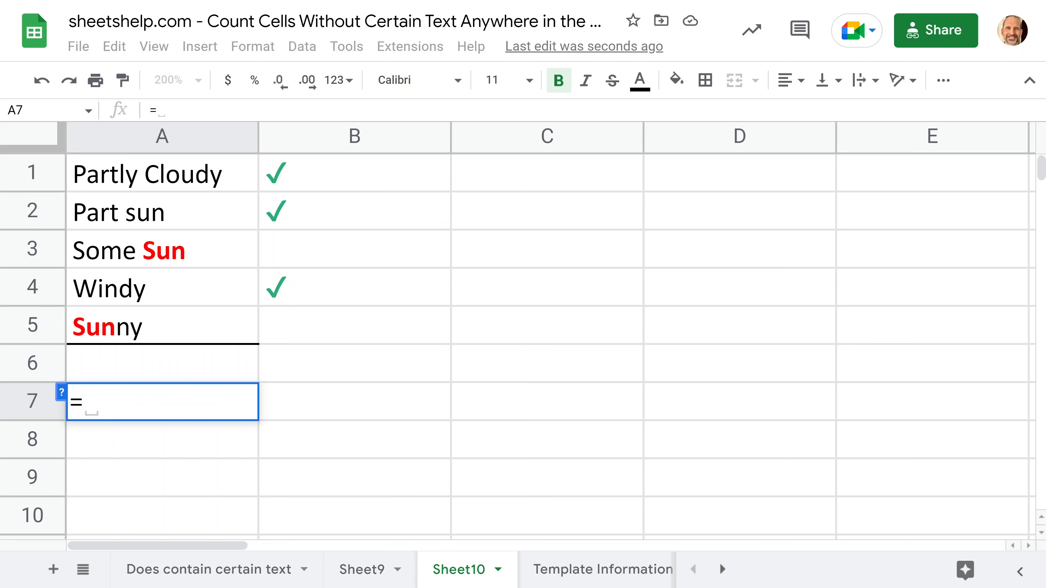
pyautogui.write('QUERY')
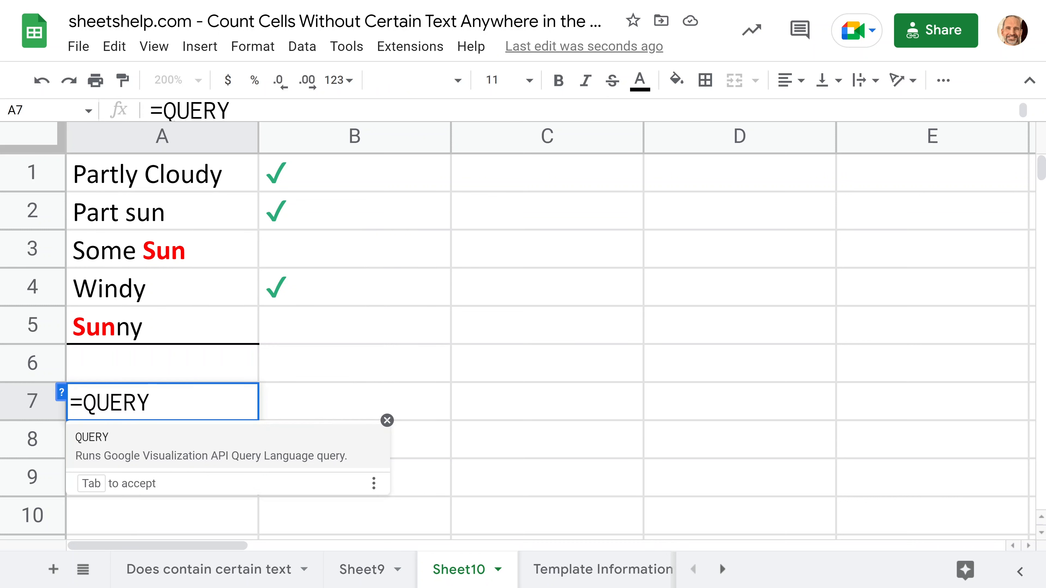
pyautogui.write('(')
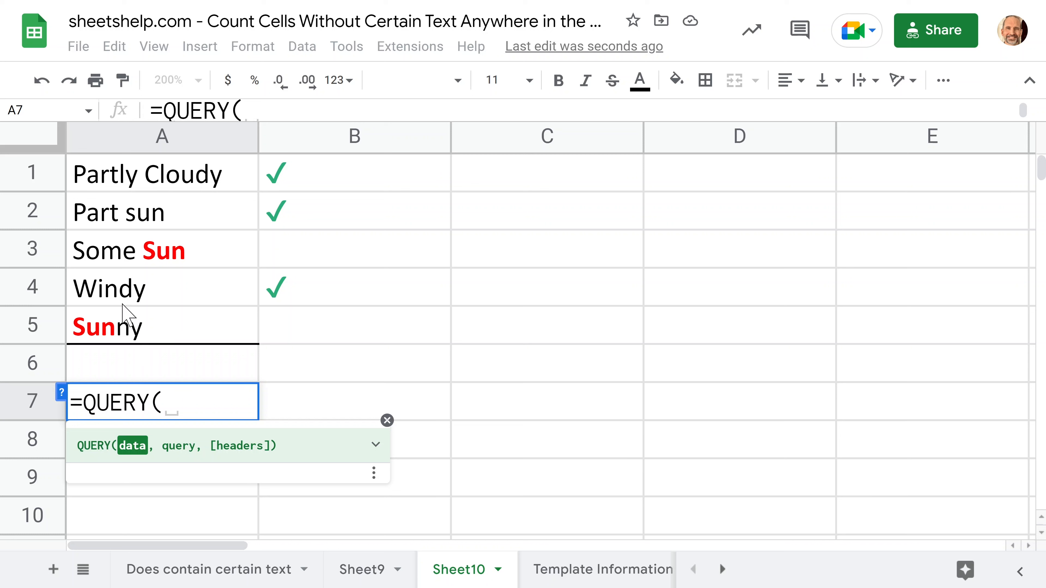
pyautogui.moveTo(180, 182); pyautogui.dragTo(174, 337)
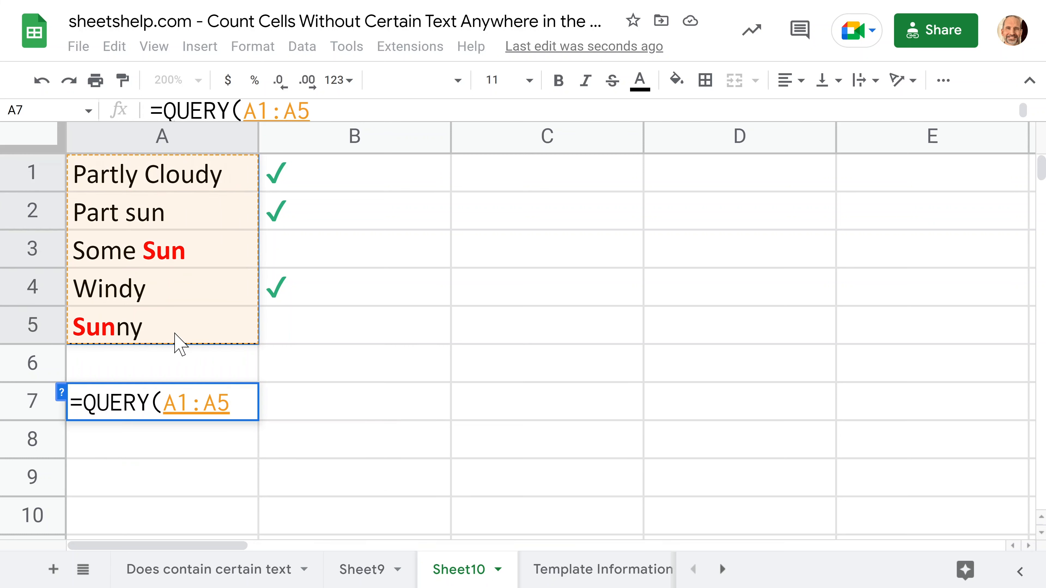
pyautogui.write(',')
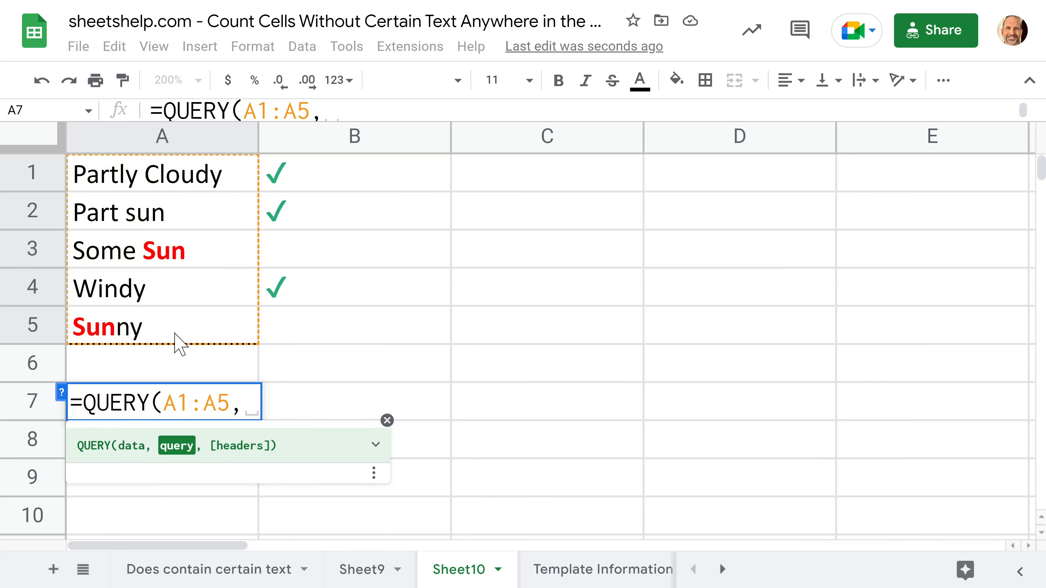
# - Add a quoted query string to the A7 formula that selects the count of column A in lowercase query syntax
pyautogui.write('"')
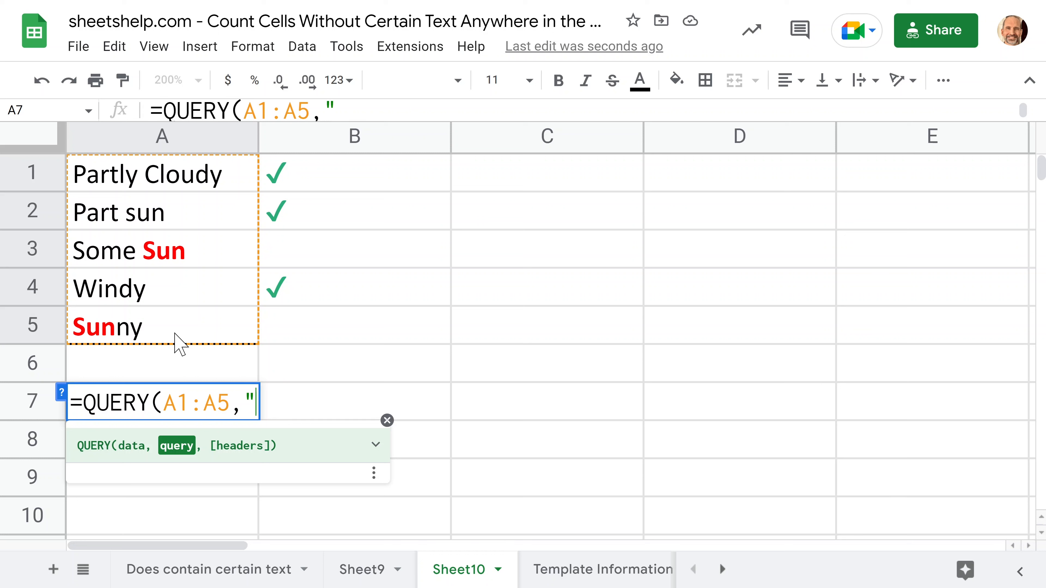
pyautogui.write('"')
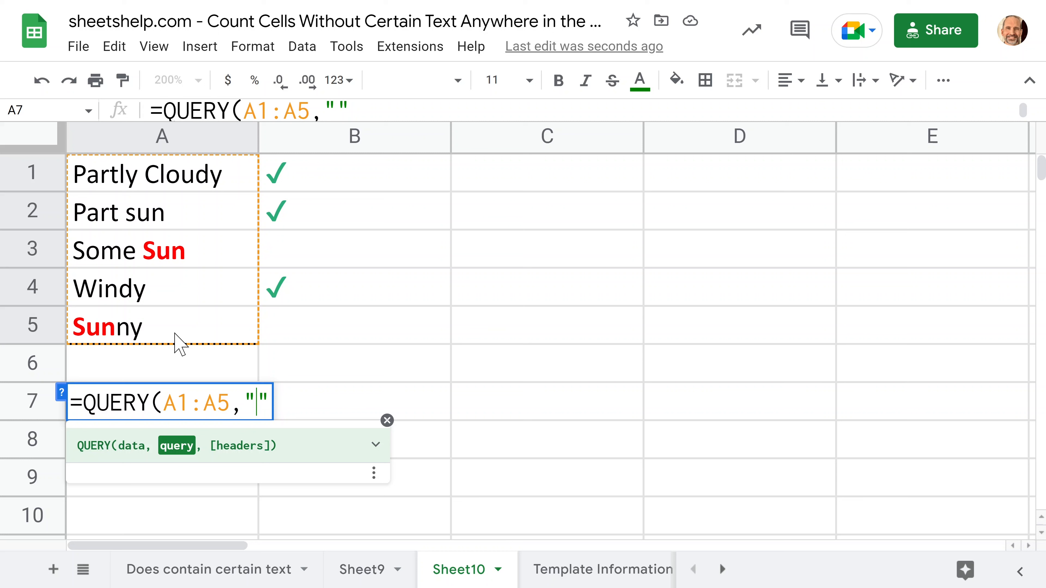
pyautogui.write('SE')
pyautogui.press('BackSpace')
pyautogui.press('BackSpace')
pyautogui.write('select')
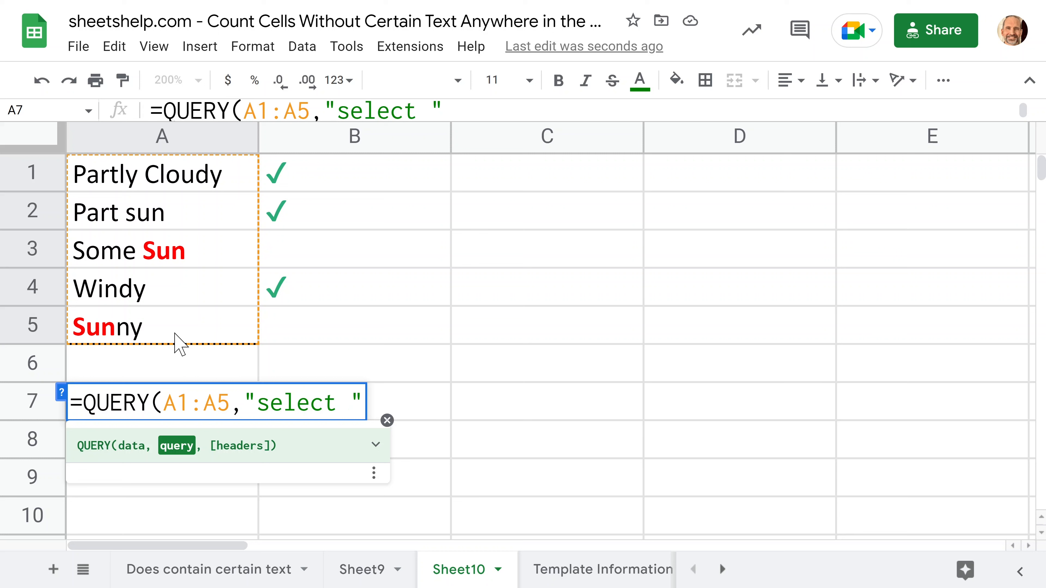
pyautogui.write(' count')
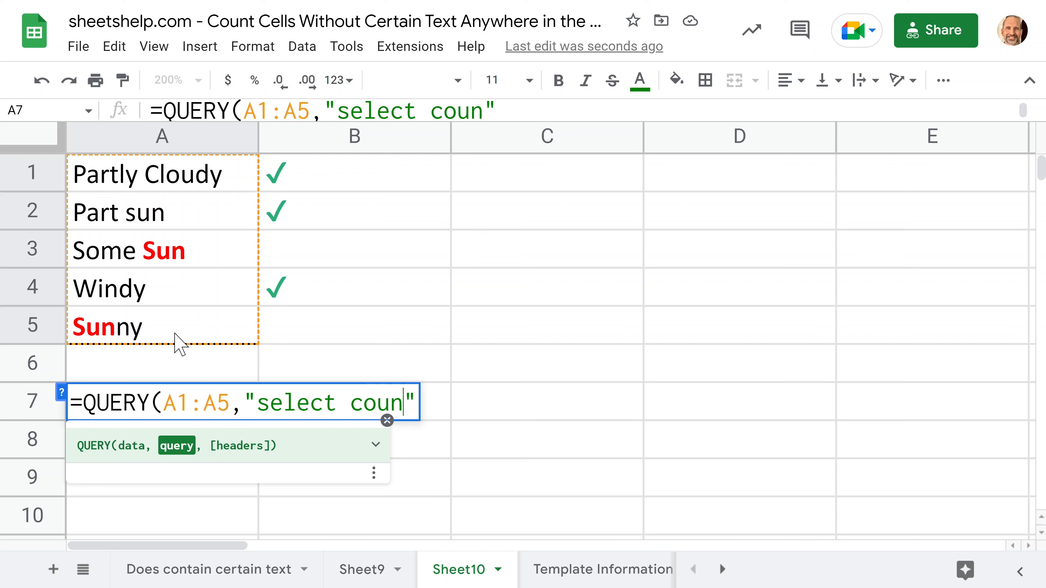
pyautogui.write('(A')
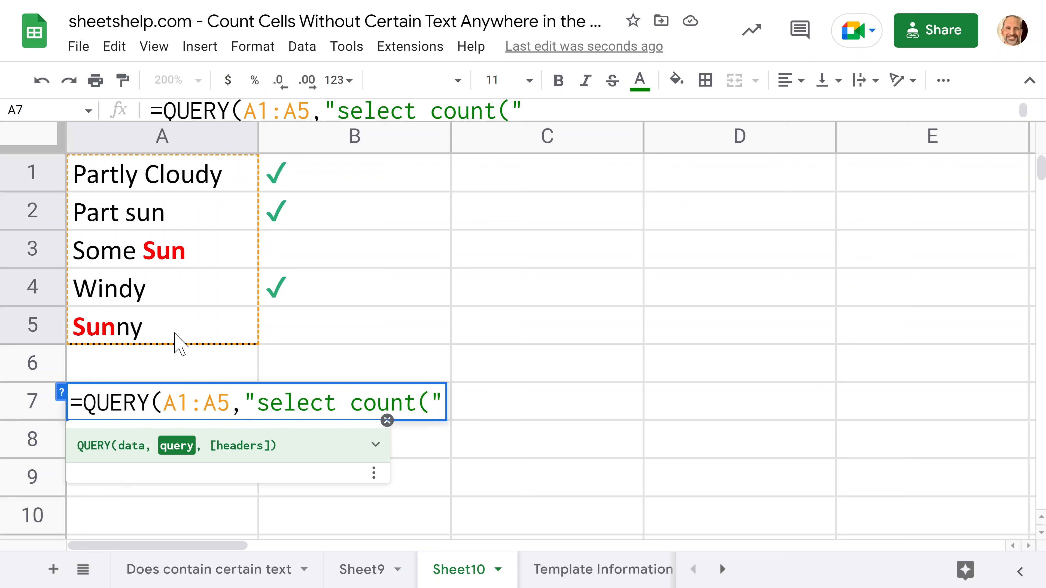
# - Complete the query string in A7 as "select count(A) where not A contains 'Sun'"
pyautogui.write(') where')
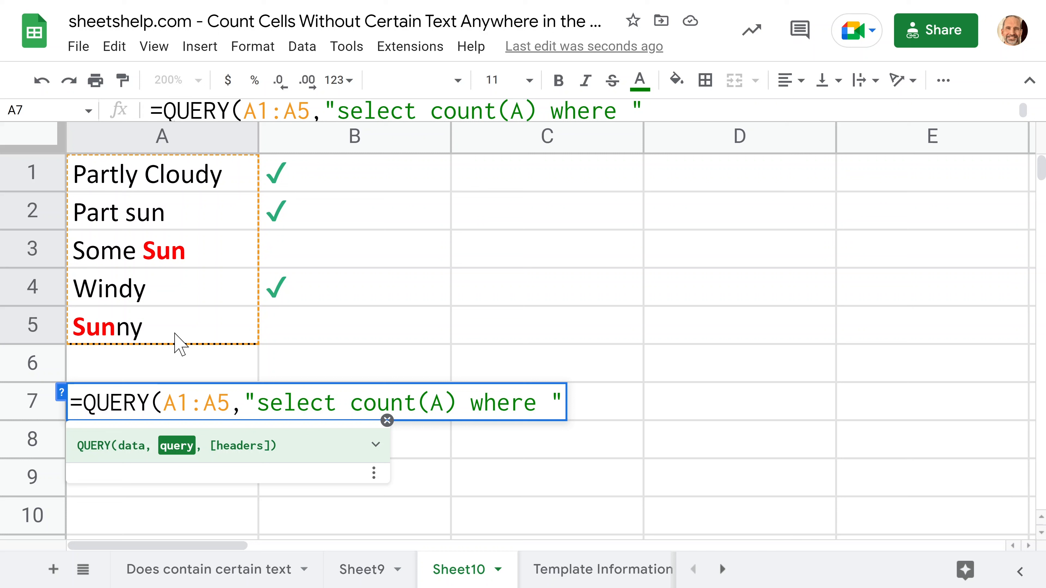
pyautogui.write(' not')
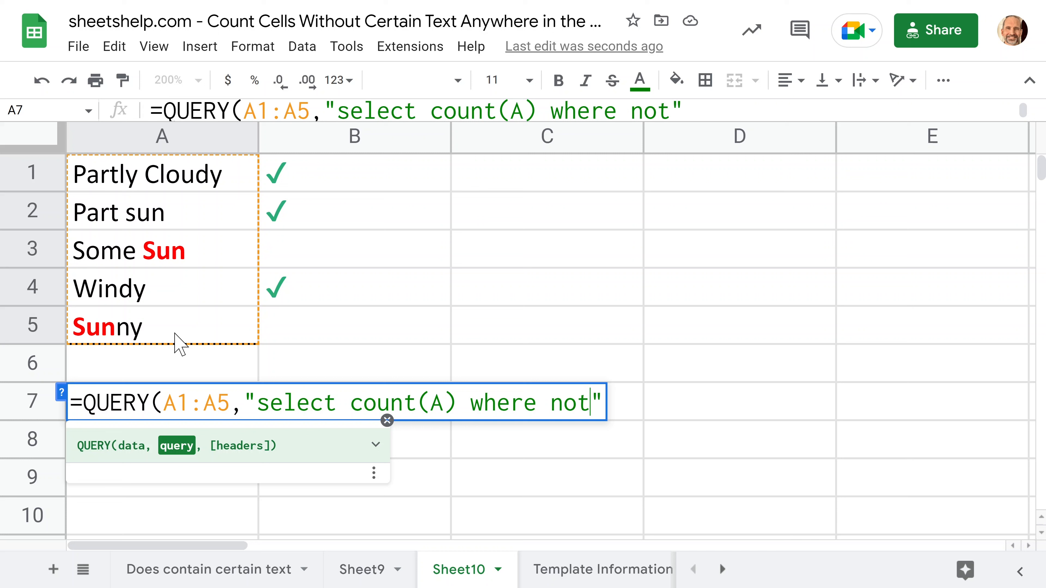
pyautogui.write(' A')
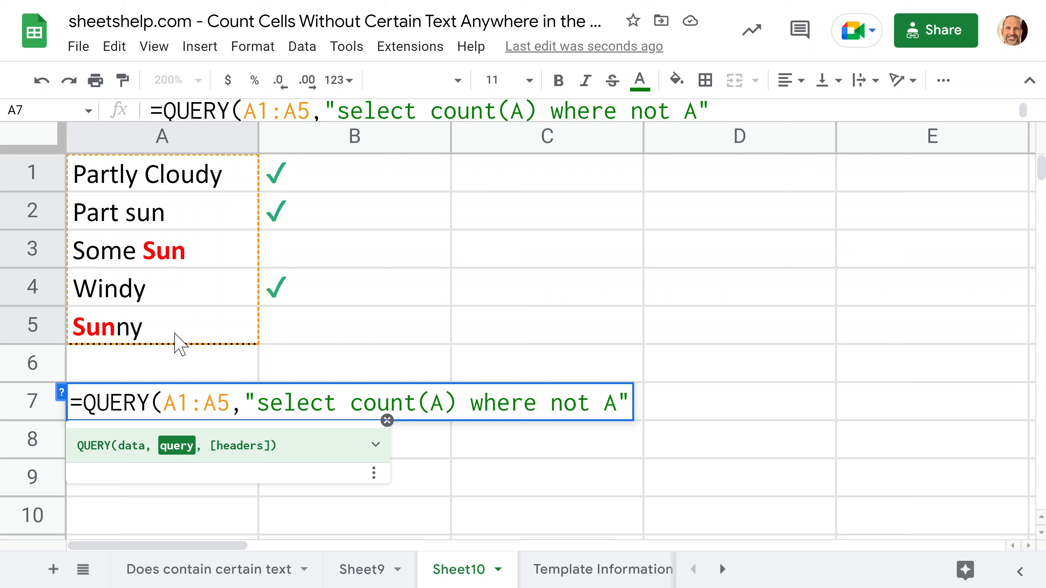
pyautogui.write(' contain')
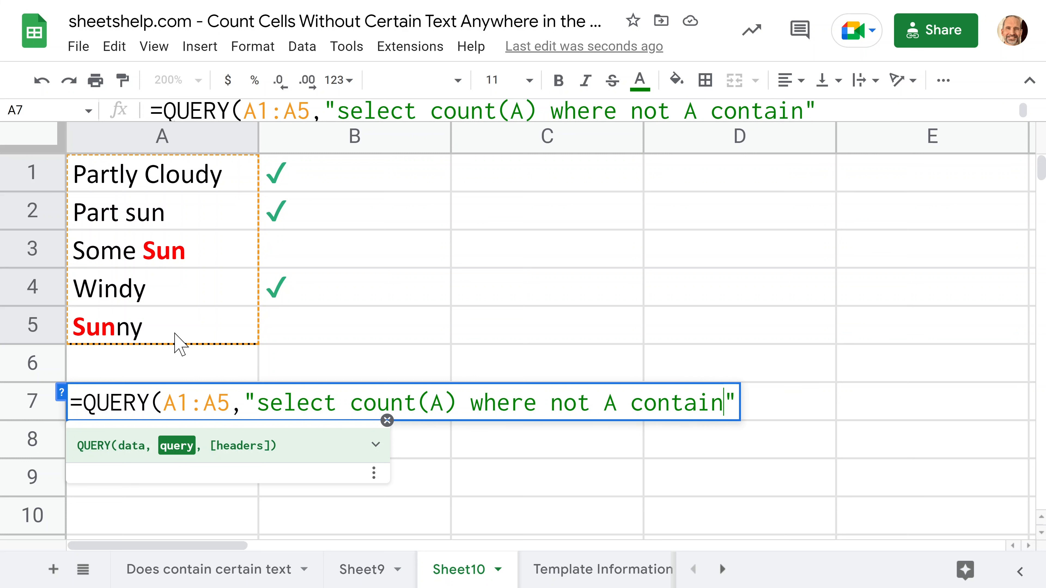
pyautogui.write("s '")
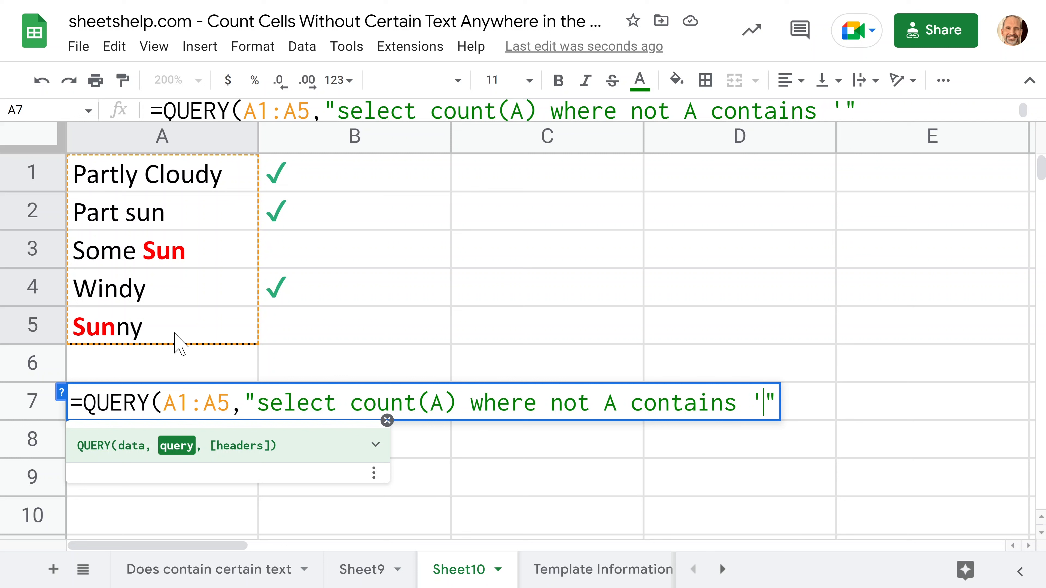
pyautogui.write('S')
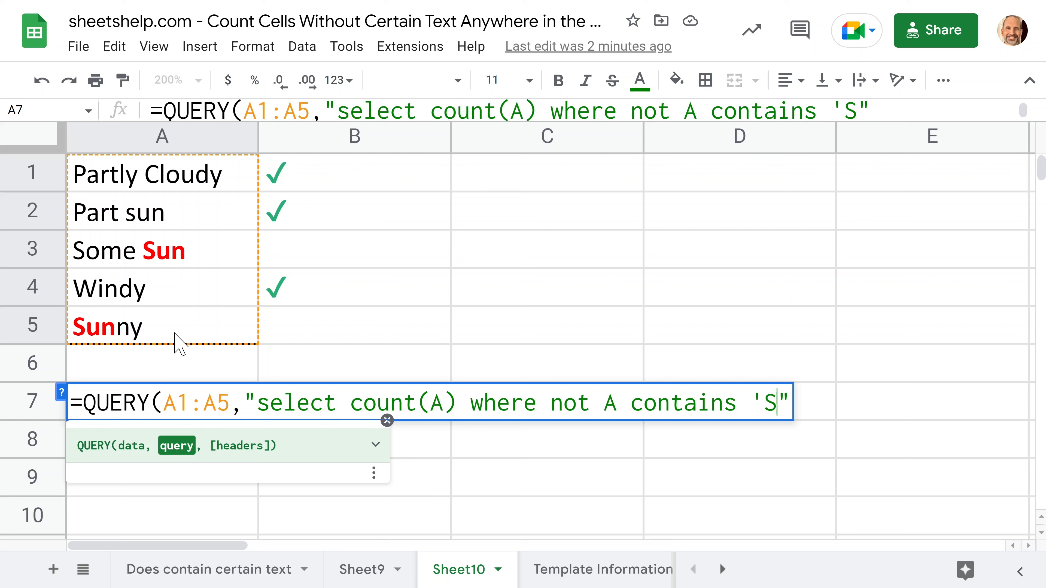
pyautogui.write('un')
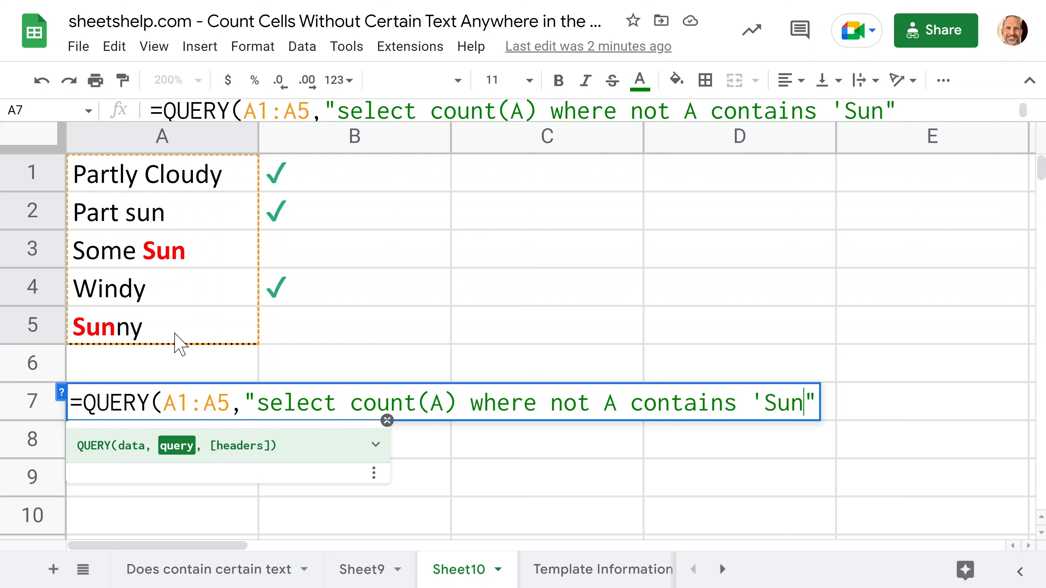
pyautogui.write("'")
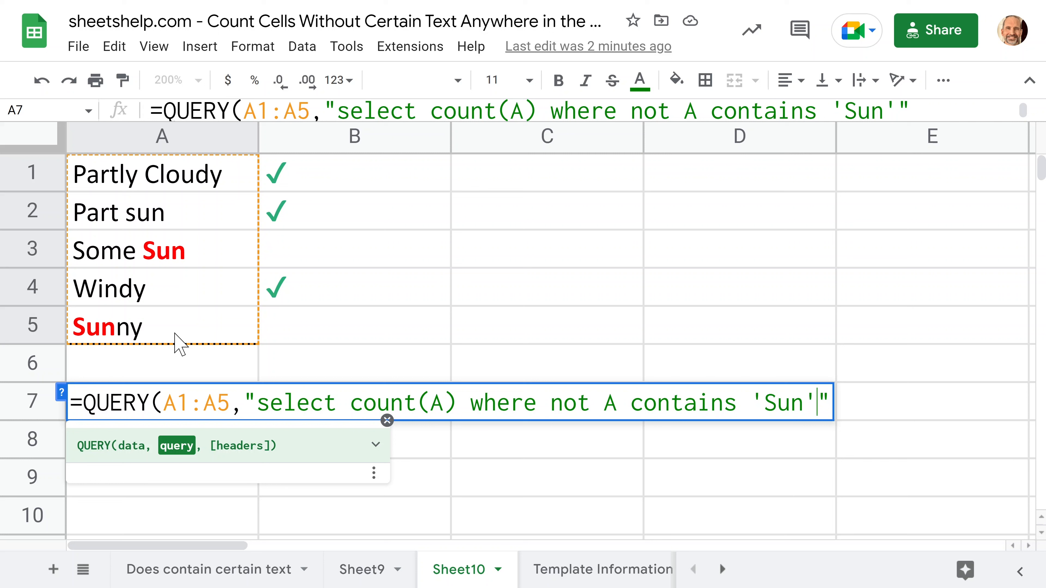
# - Set the QUERY headers argument to -1, close the formula and enter it in A7
pyautogui.press('Right')
pyautogui.write(',')
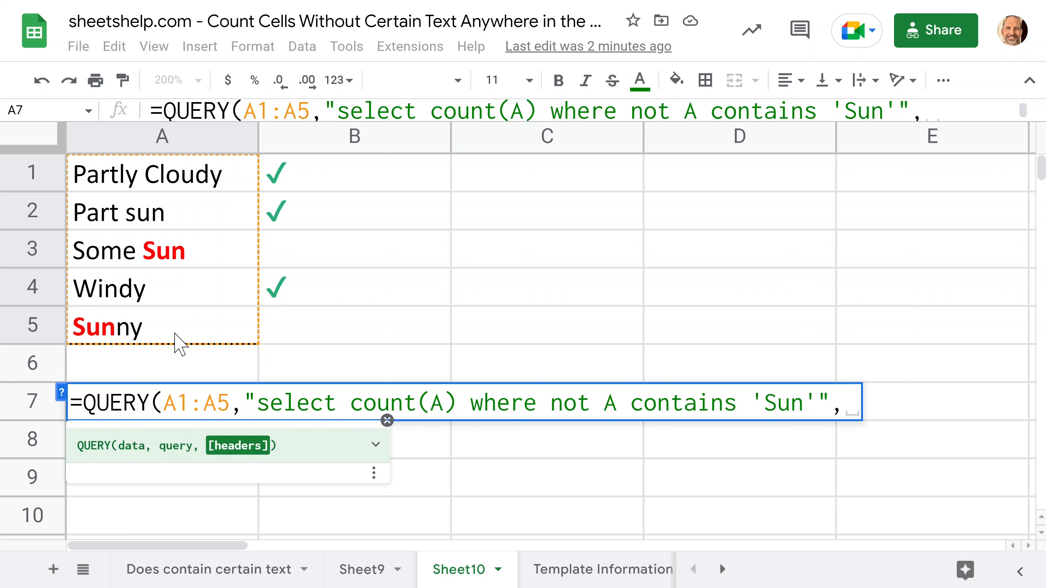
pyautogui.write('-')
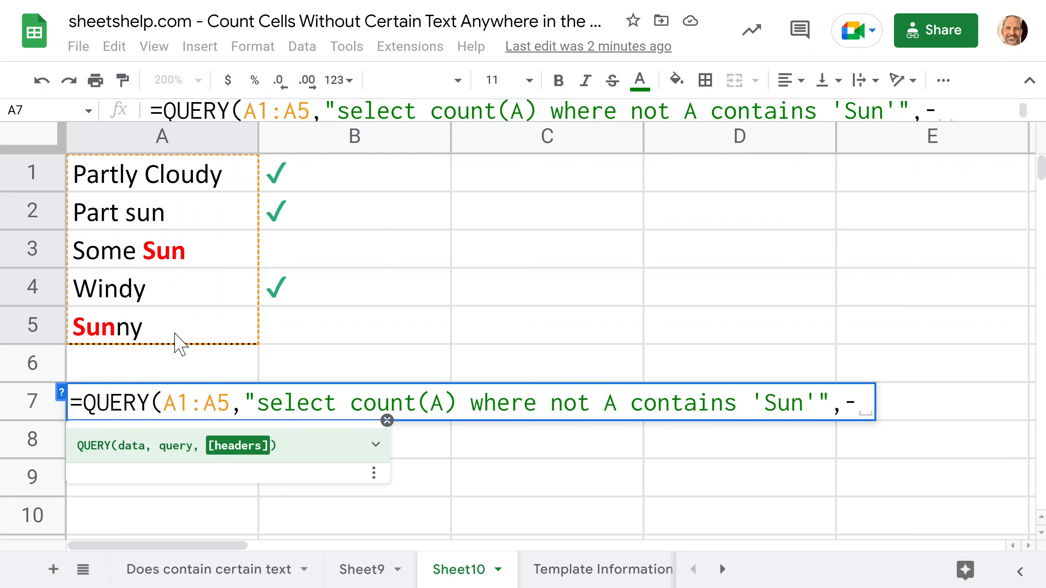
pyautogui.write('1)')
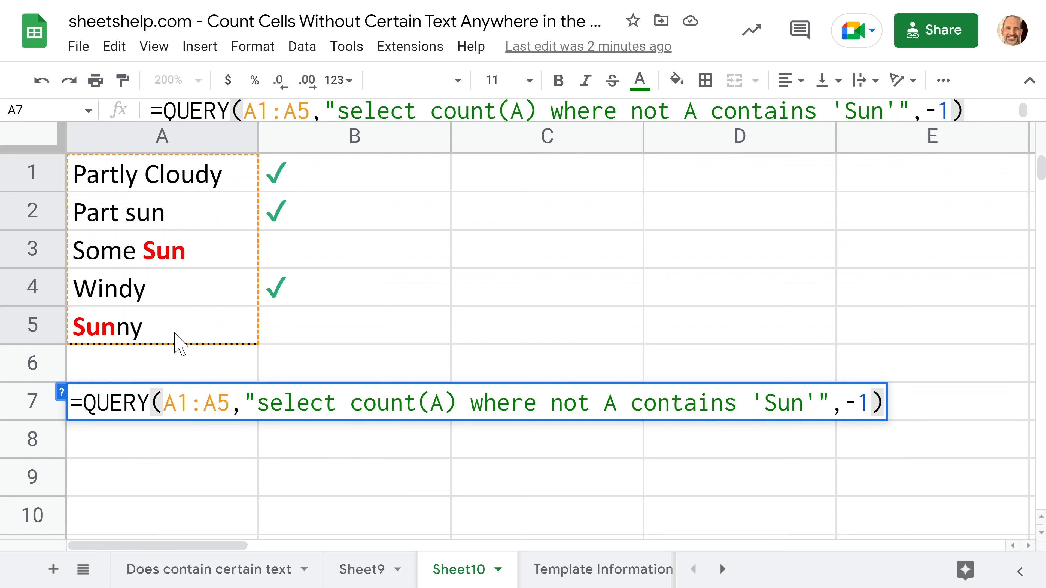
pyautogui.press('Return')
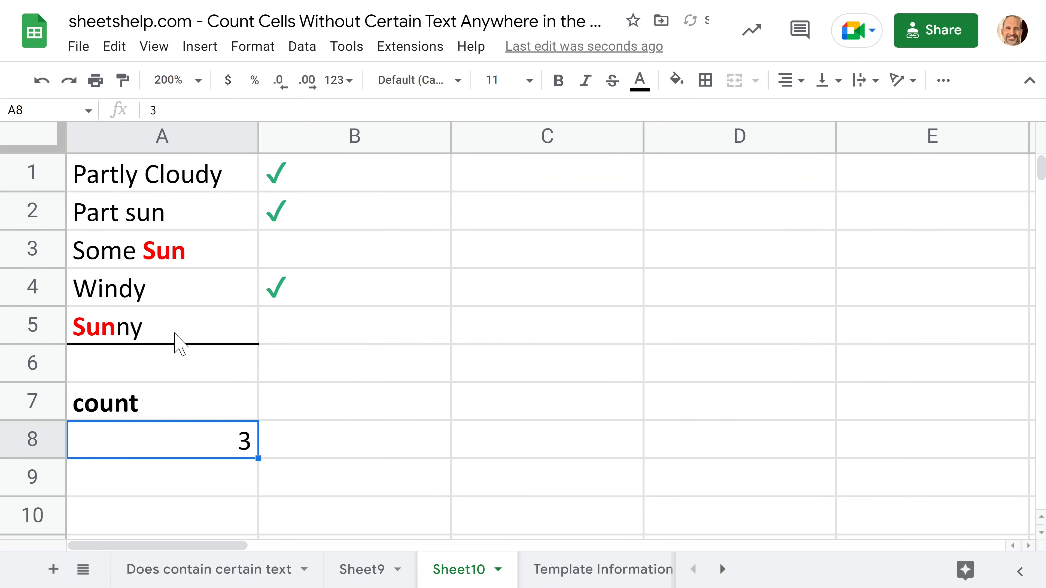
# - Select cells A1, A2 and A4 together to check the entries without capitalized "Sun"
pyautogui.click(189, 182)
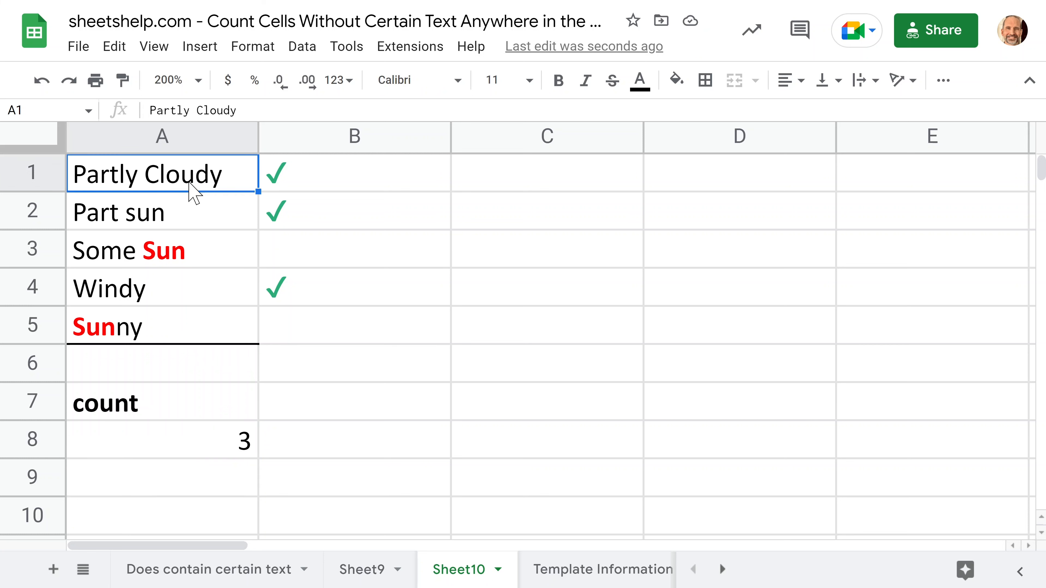
pyautogui.keyDown('ctrl'); pyautogui.click(186, 210); pyautogui.keyUp('ctrl')
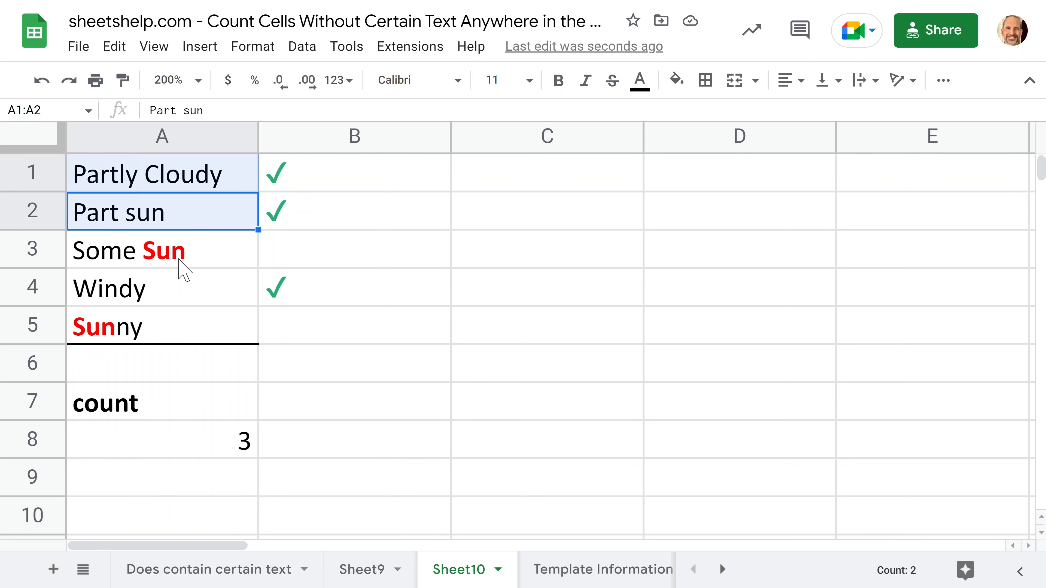
pyautogui.keyDown('ctrl'); pyautogui.click(180, 281); pyautogui.keyUp('ctrl')
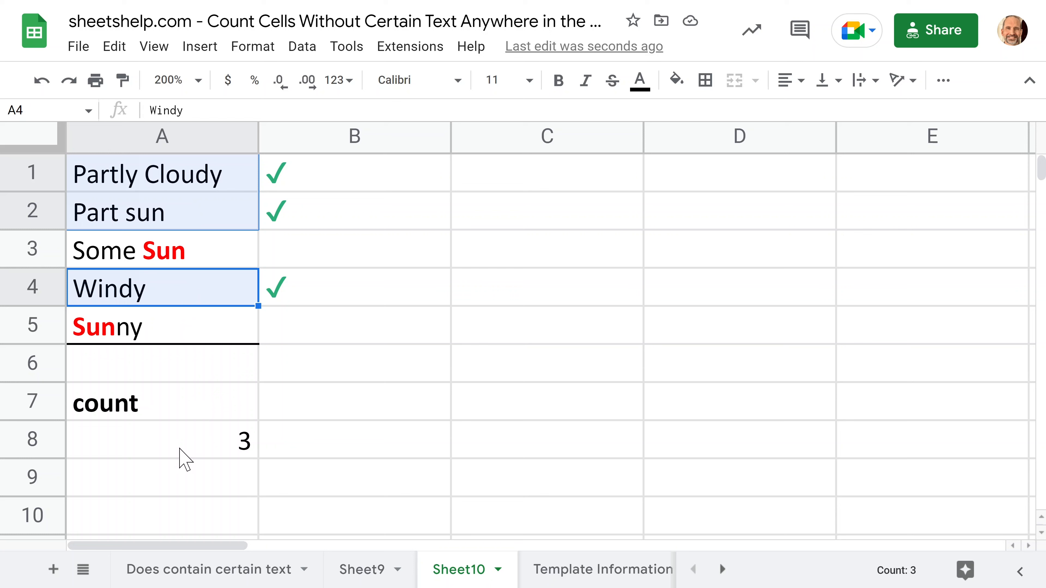
# - Change the search text in the A7 QUERY formula to lowercase 'sun' and enter the formula
pyautogui.click(174, 407)
pyautogui.doubleClick(174, 407)
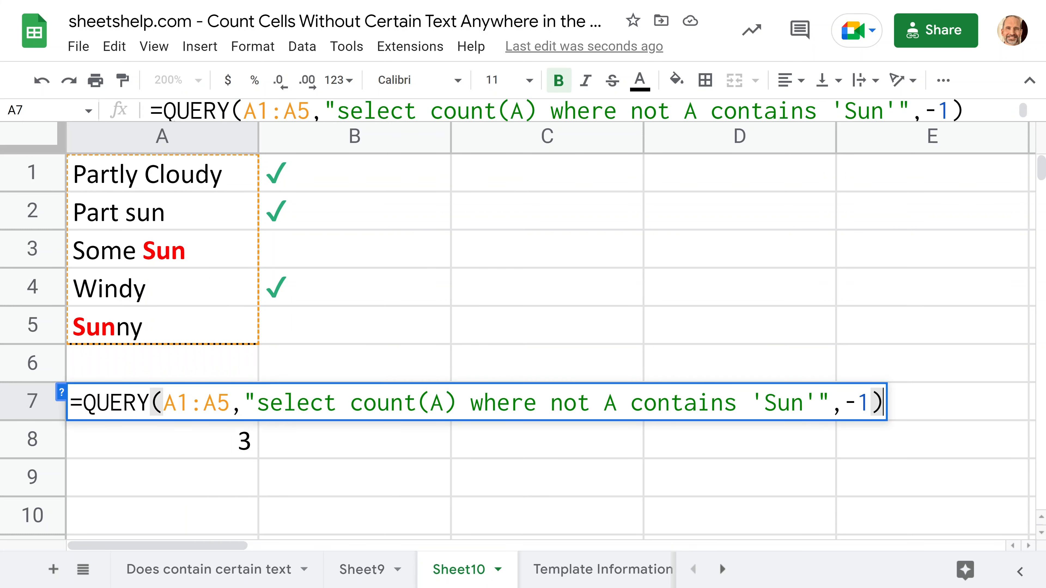
pyautogui.click(764, 402)
pyautogui.moveTo(764, 404); pyautogui.dragTo(776, 403)
pyautogui.write('s')
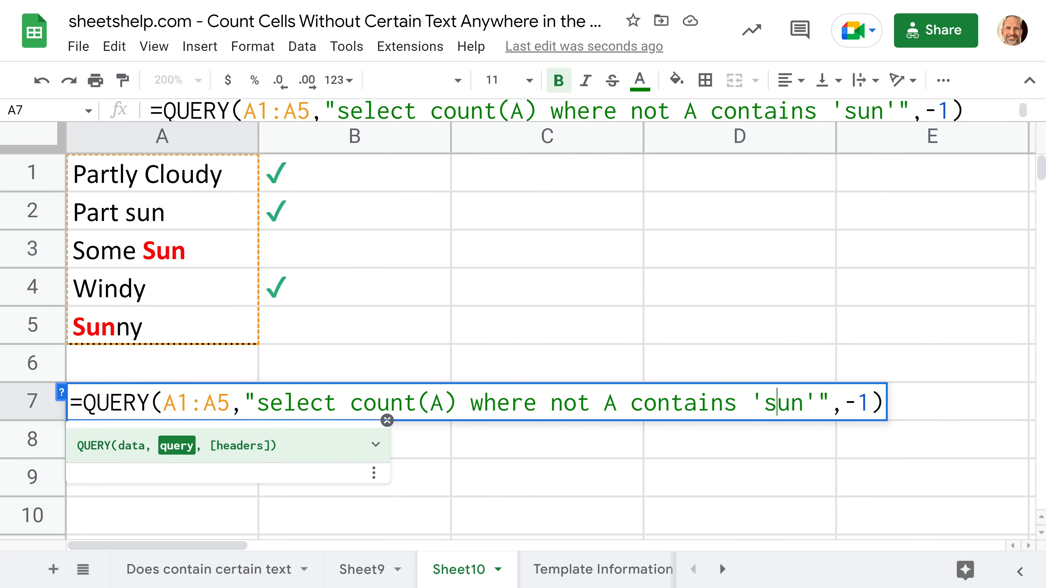
pyautogui.press('Return')
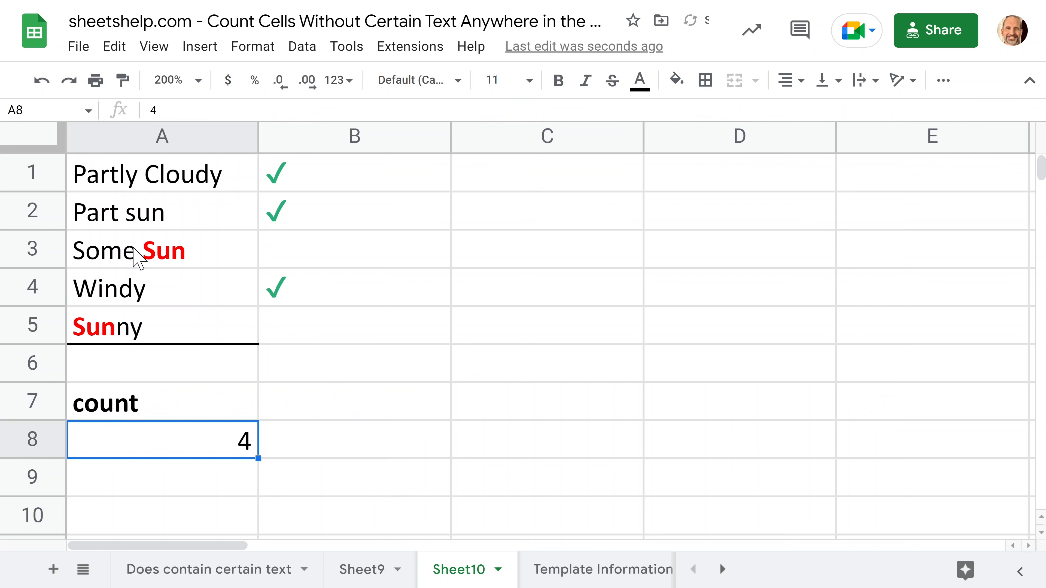
# - Move the check mark out of B2 and place check marks in B3 and B5, then select A2
pyautogui.click(322, 217)
pyautogui.hotkey('ctrl', 'c')
pyautogui.click(330, 258)
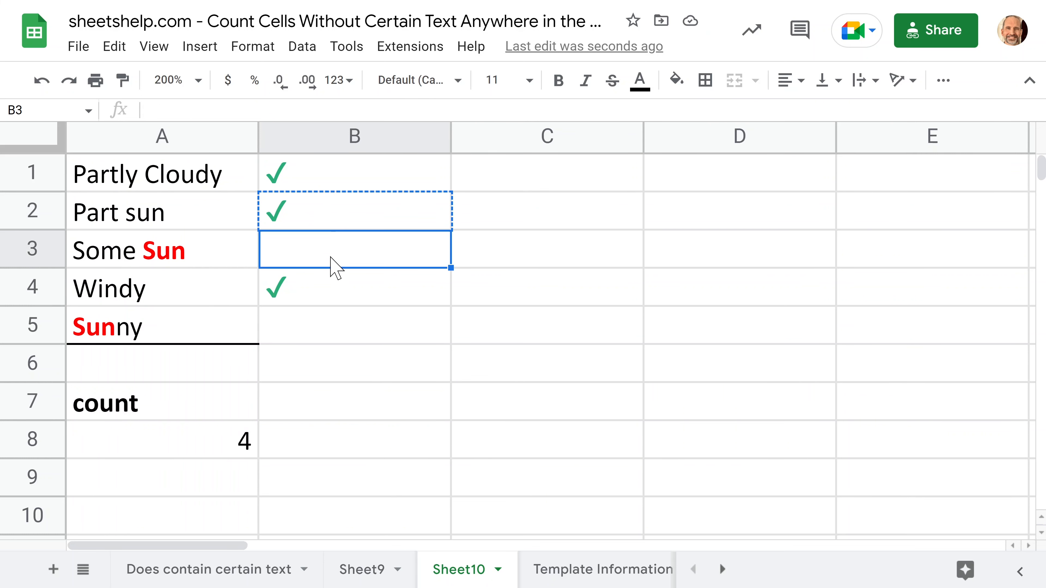
pyautogui.hotkey('ctrl', 'v')
pyautogui.click(313, 321)
pyautogui.hotkey('ctrl', 'v')
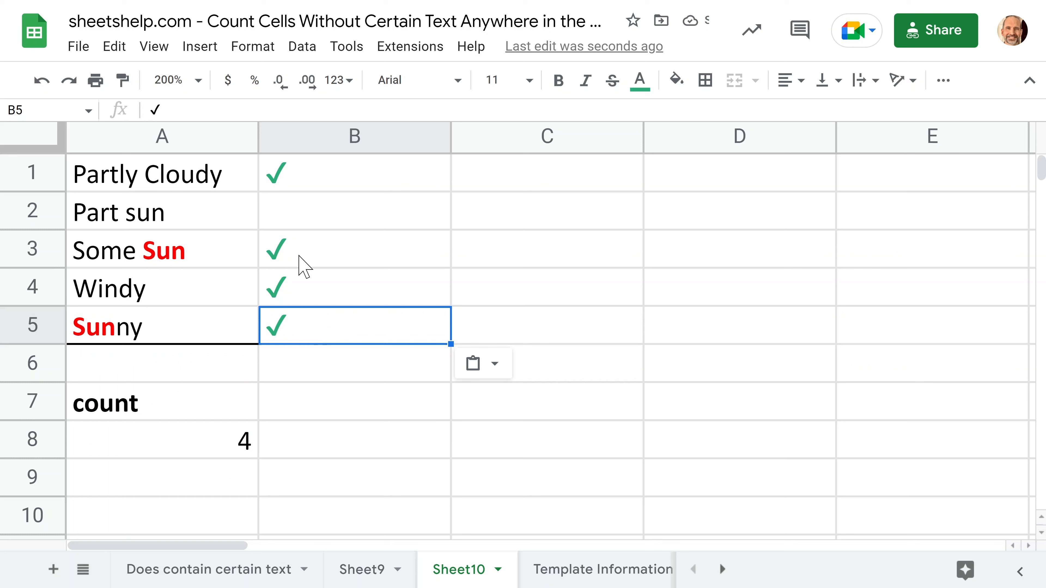
pyautogui.click(224, 224)
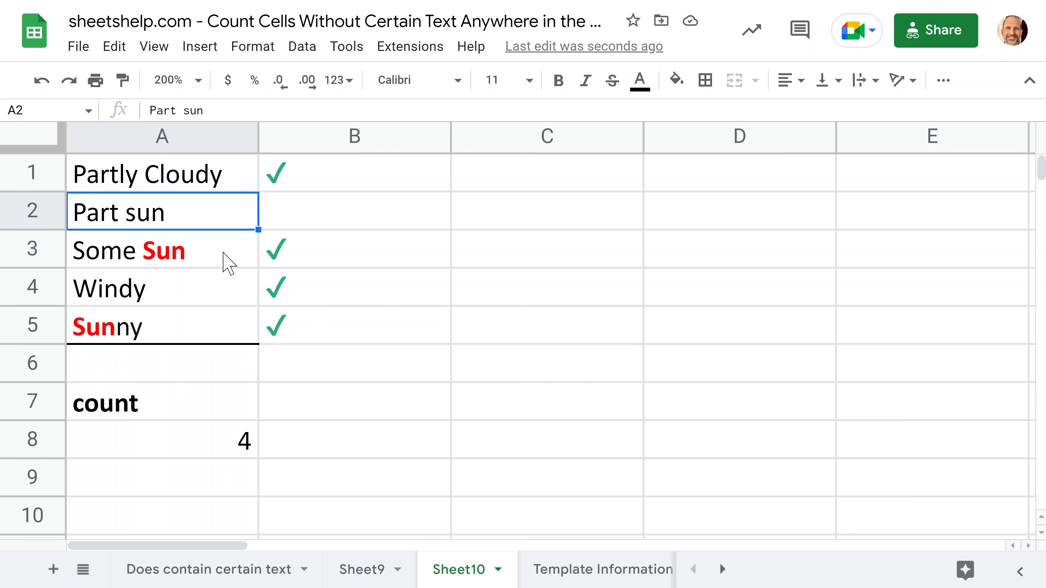